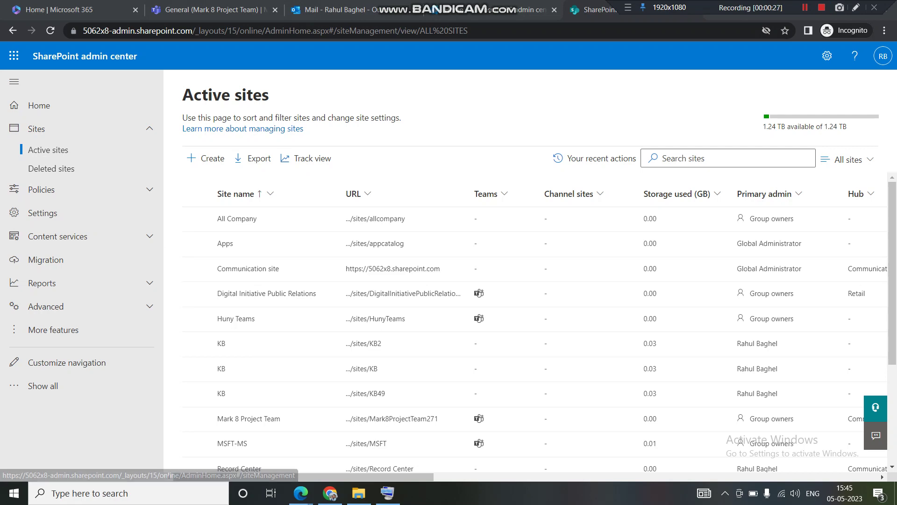
- Start creating a new site and choose the Team site type
left_click(205, 158)
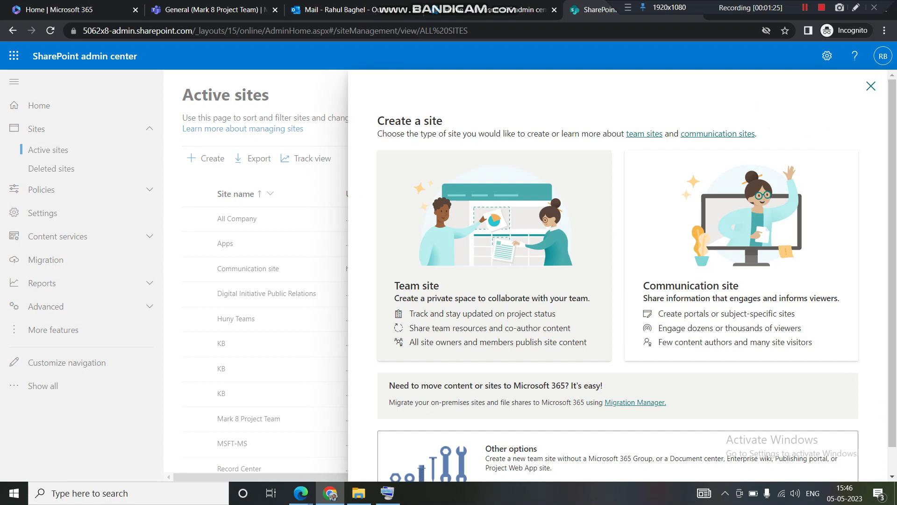
left_click(495, 254)
- Name the team site 'testorg' and assign the suggested account as group owner
type("testorg")
left_click(664, 363)
type("rahul")
left_click(725, 280)
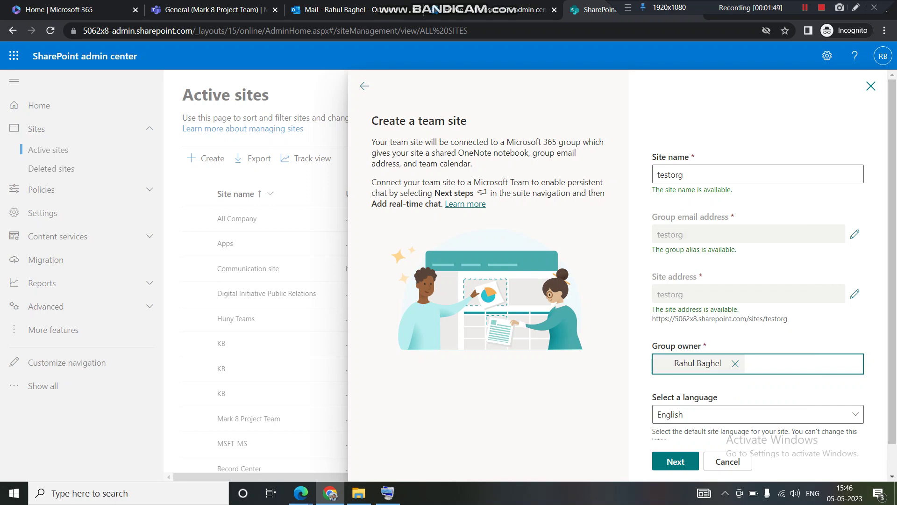
- Expand Advanced settings and show the privacy options, currently set to Private
scroll(628, 271, "down", 1)
left_click(686, 434)
scroll(644, 263, "down", 4)
left_click(757, 312)
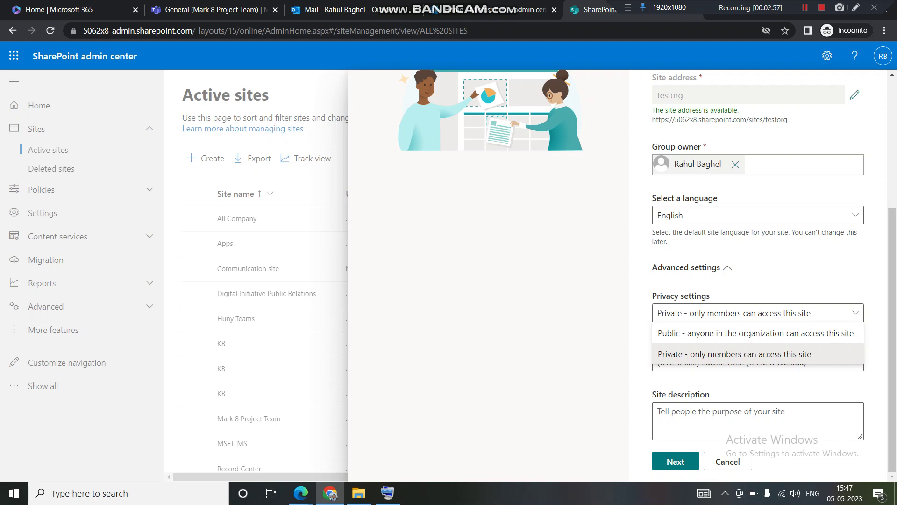
- Leave testorg's privacy on Private and submit the site details to advance to adding members
key("Escape")
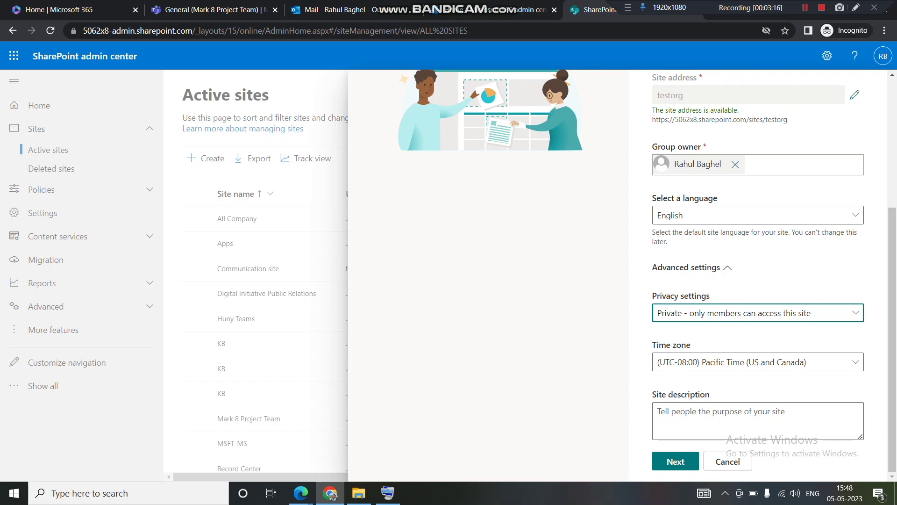
left_click(658, 411)
left_click_drag(711, 394, 652, 394)
left_click(658, 411)
key("Tab")
key("Return")
- Add the suggested user as a testorg member and finish site creation
left_click_drag(719, 132, 694, 132)
left_click(657, 184)
type("ra")
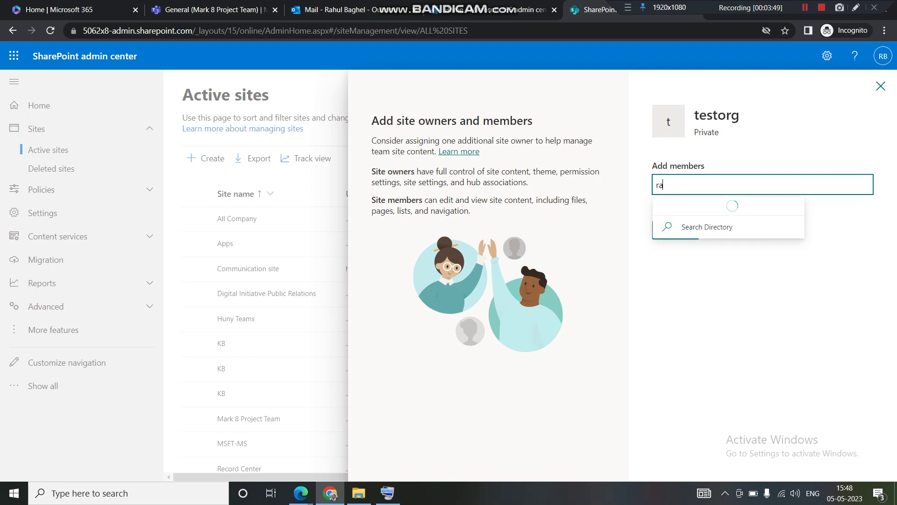
type("hultest")
key("Return")
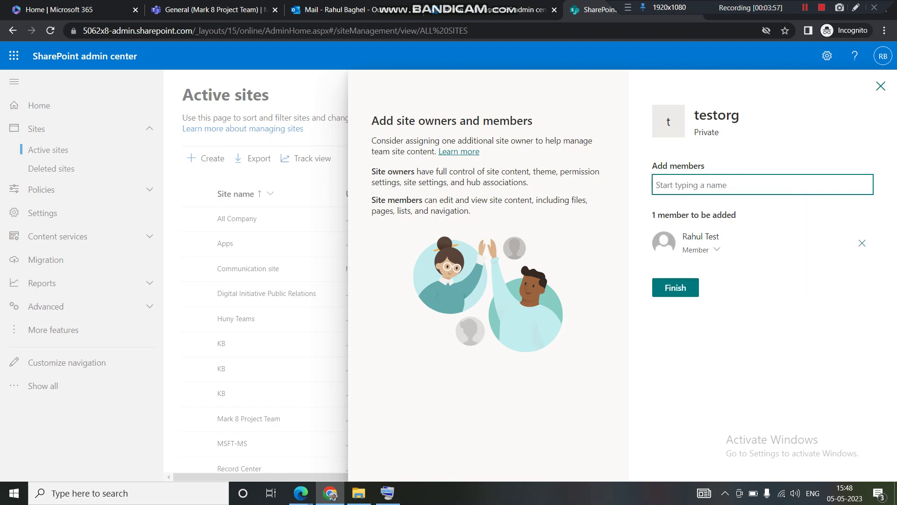
left_click(675, 287)
- Verify the 'Site created' entry and new site address in Your recent actions
left_click(595, 158)
left_click_drag(637, 248, 593, 248)
left_click(593, 248)
left_click_drag(637, 262, 603, 262)
left_click(883, 83)
- Filter Active sites for 'test' and view the testorg site's details
left_click(682, 158)
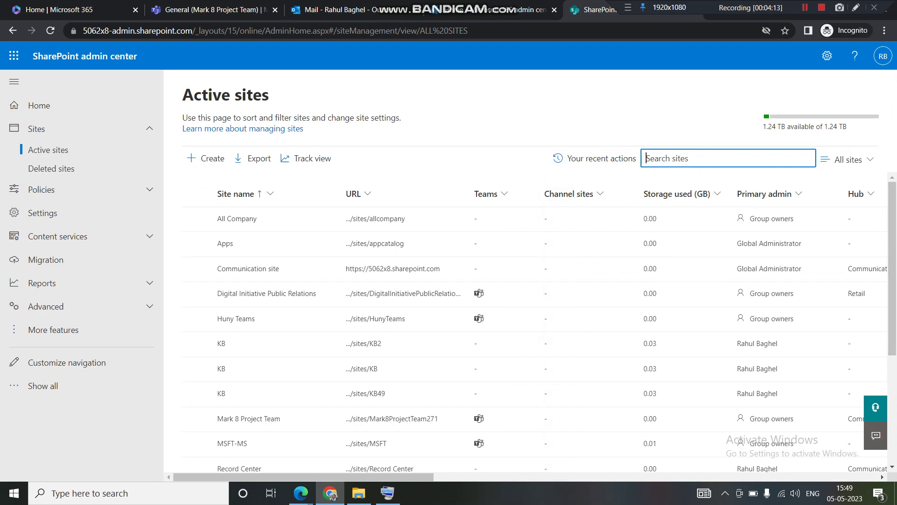
type("test")
key("Return")
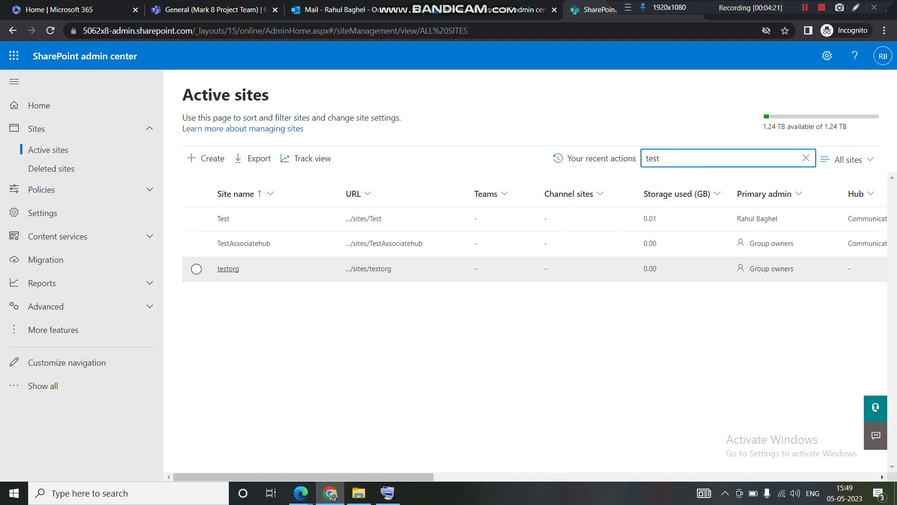
left_click(228, 269)
left_click(883, 84)
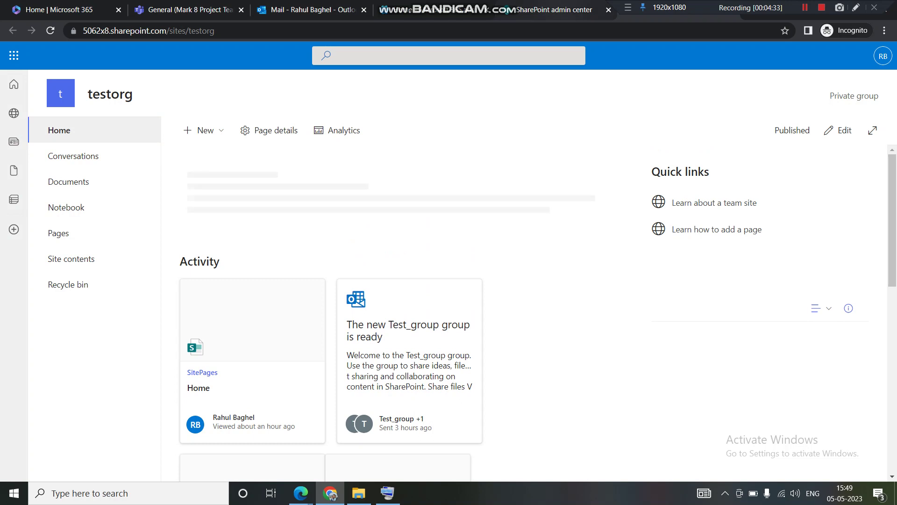
- Switch to the Microsoft 365 admin center home page
left_click(554, 9)
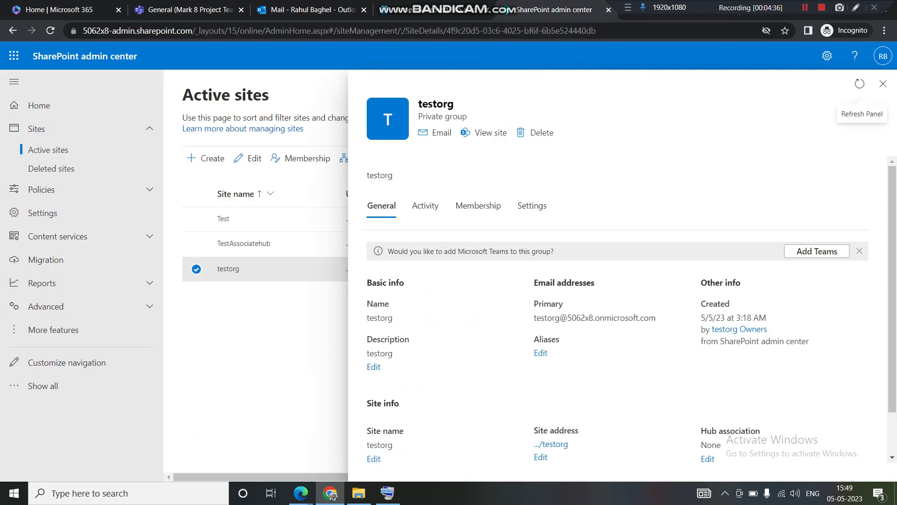
left_click(386, 9)
scroll(82, 276, "up", 3)
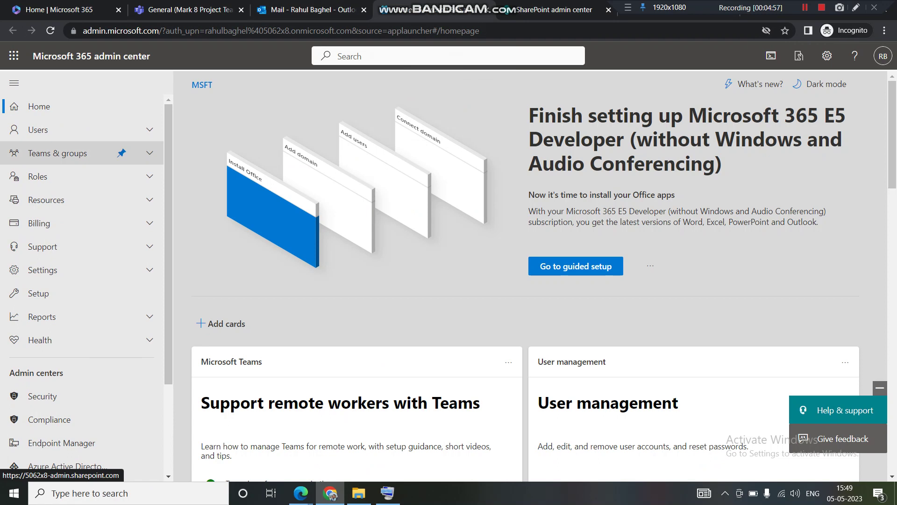
- Open Active teams & groups and search 'test' to find the private testorg group
left_click(58, 153)
left_click(69, 174)
left_click(785, 248)
type("ord")
key("BackSpace")
type("g")
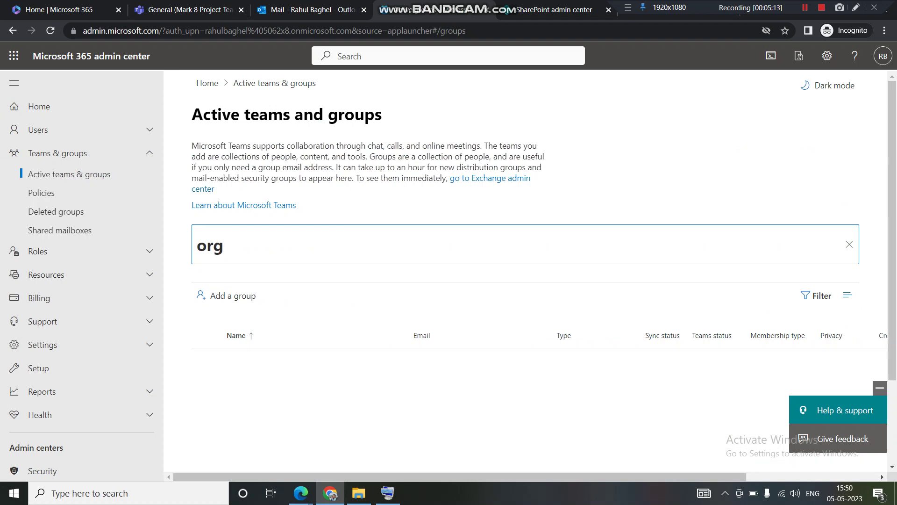
scroll(525, 281, "down", 3)
scroll(525, 281, "up", 3)
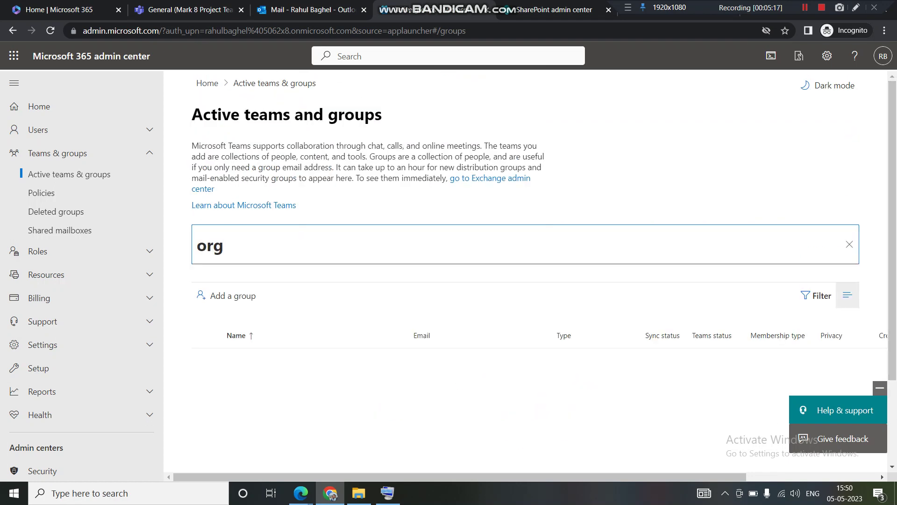
key("shift+Left")
key("shift+Left")
key("shift+Left")
key("BackSpace")
type("test")
key("BackSpace")
type("st")
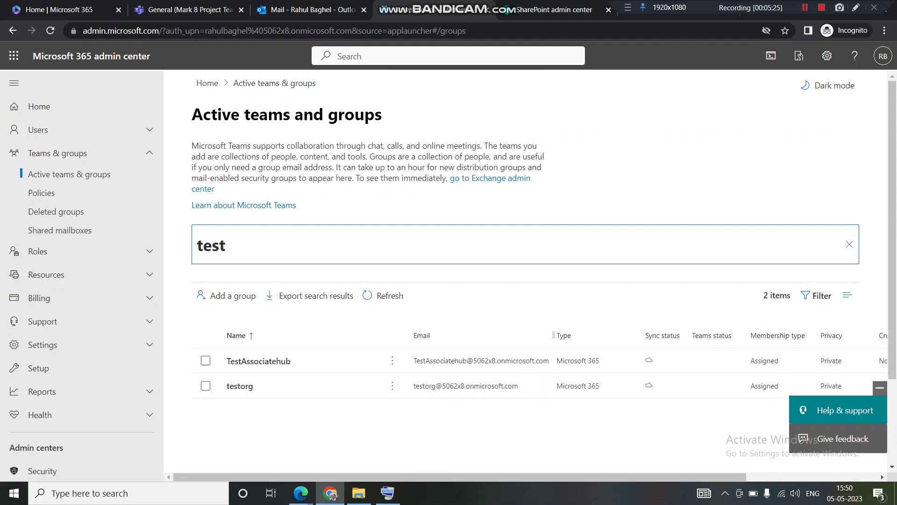
- Open testorg's details and review the info bar offering to add Microsoft Teams
left_click(239, 386)
left_click_drag(554, 252, 393, 252)
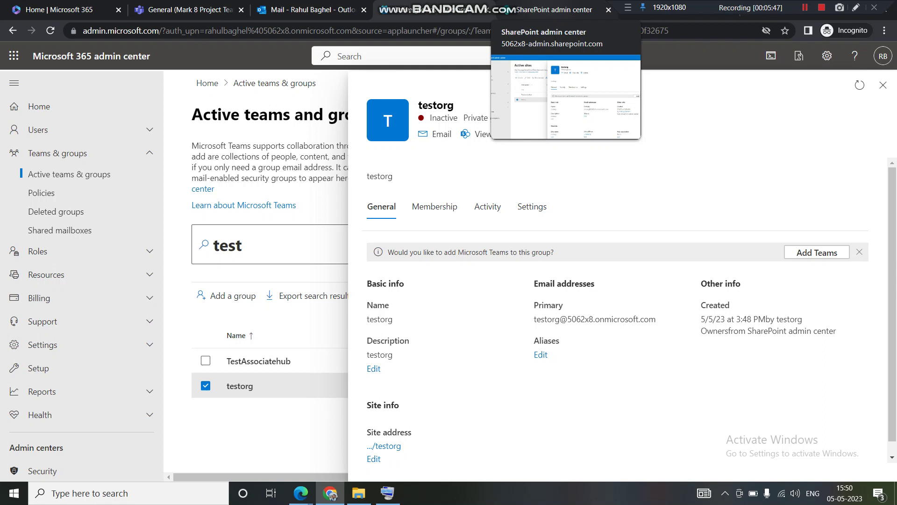
left_click(553, 10)
left_click_drag(554, 251, 524, 251)
left_click_drag(404, 283, 367, 282)
left_click_drag(554, 251, 398, 250)
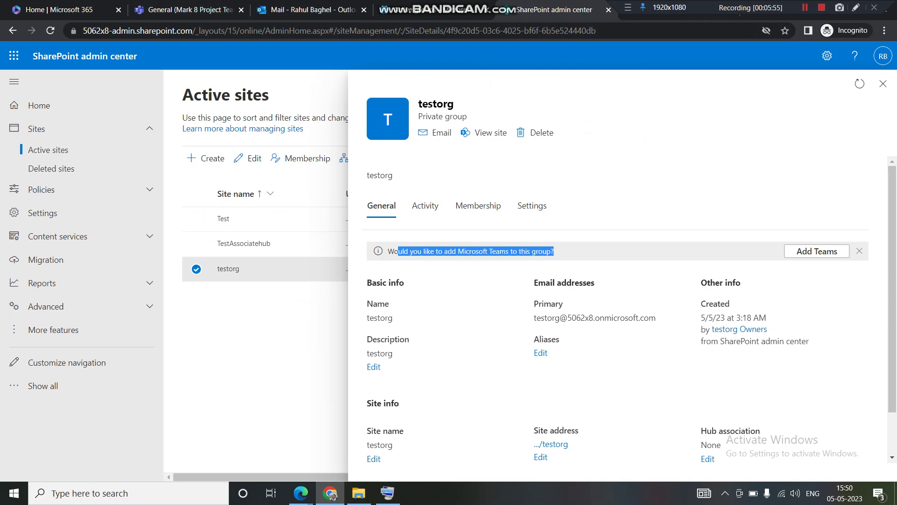
double_click(435, 104)
left_click(435, 104)
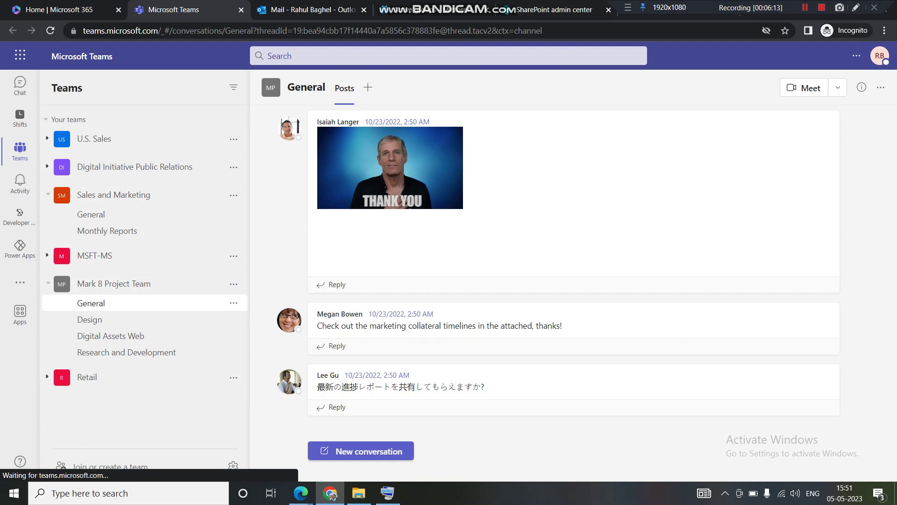
- Return from Teams to the testorg site details in SharePoint admin center
key("ctrl+5")
- Add Microsoft Teams to the testorg group and check the success message
left_click(817, 251)
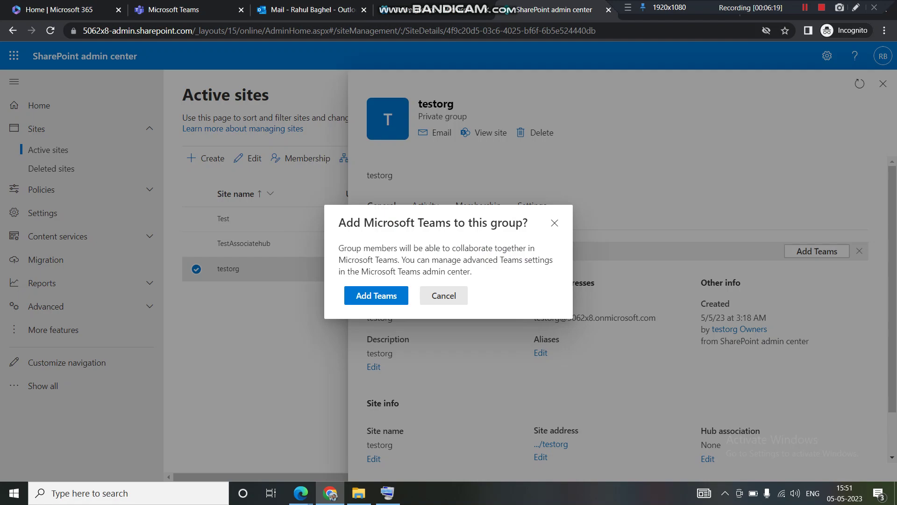
left_click(376, 295)
key("ctrl+2")
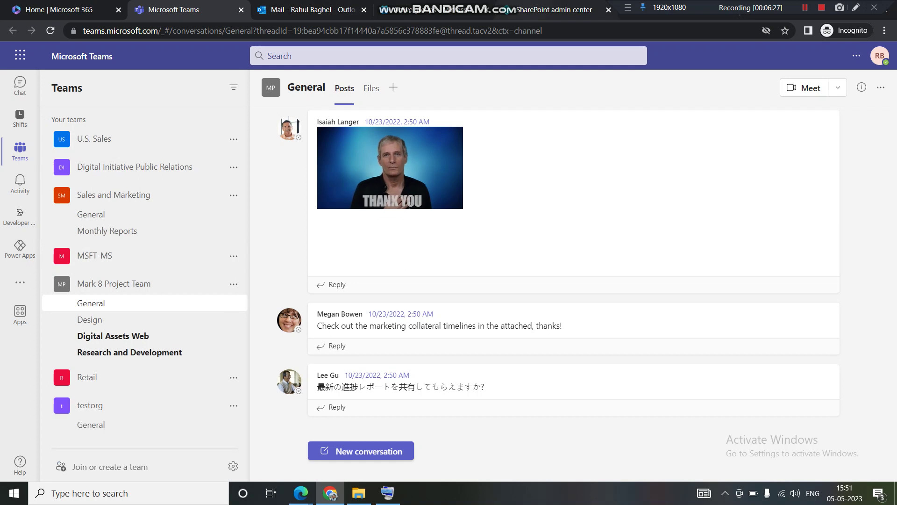
left_click(553, 10)
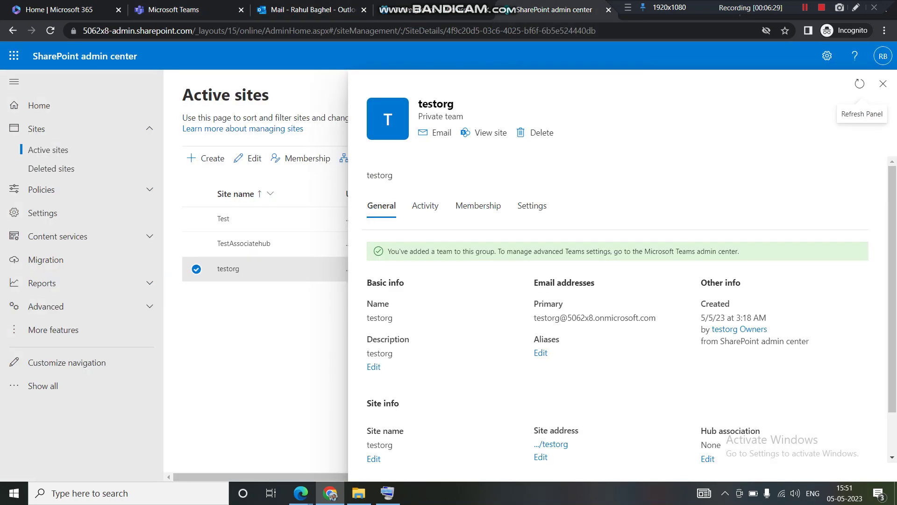
left_click_drag(395, 251, 740, 251)
left_click(740, 251)
- Refresh the testorg details panel repeatedly until it reloads
left_click(859, 83)
left_click(859, 84)
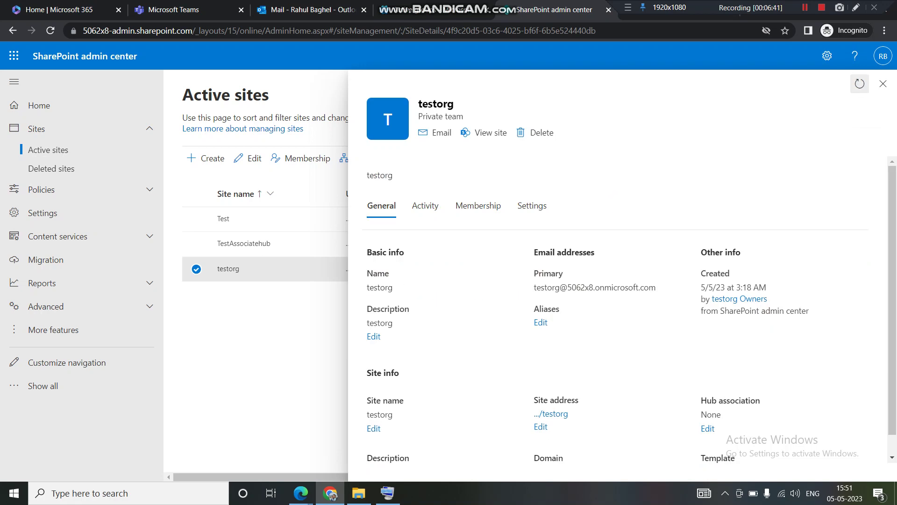
left_click(859, 84)
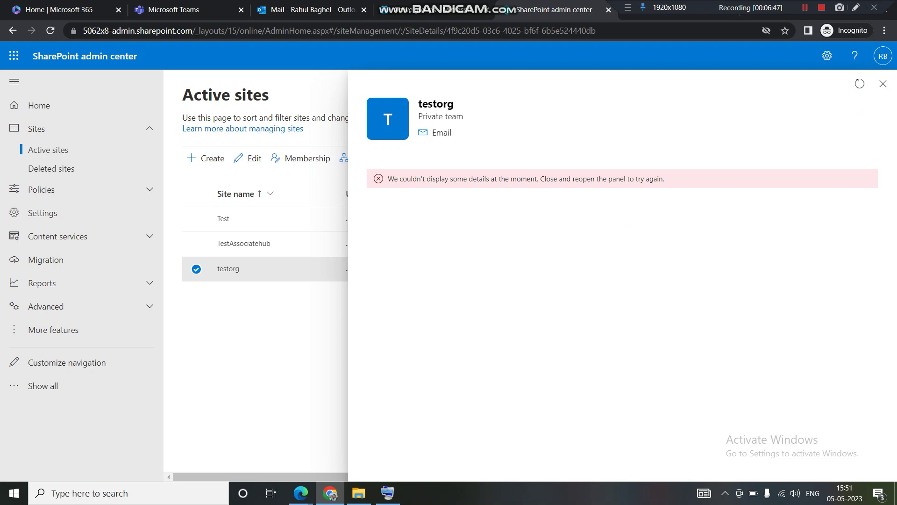
left_click(859, 84)
left_click(173, 9)
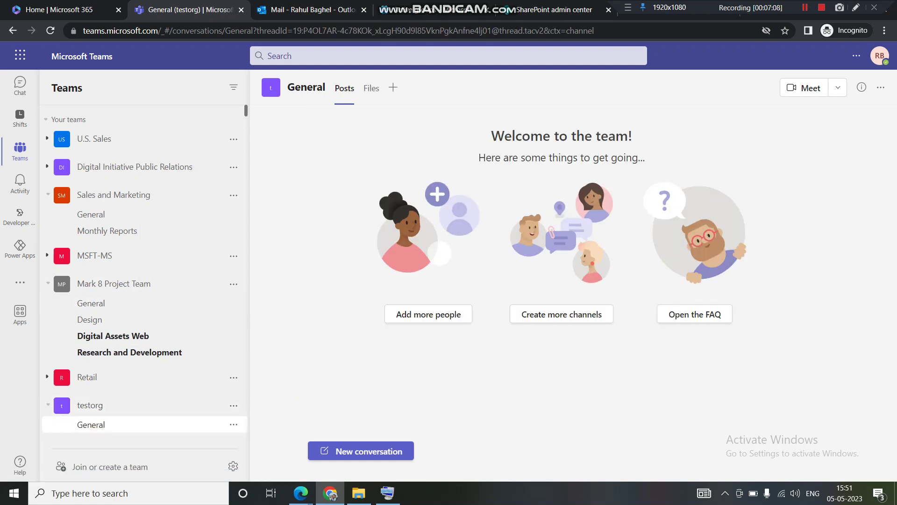
- Post a new General channel message mentioning the suggested team member followed by '- hi'
left_click(360, 451)
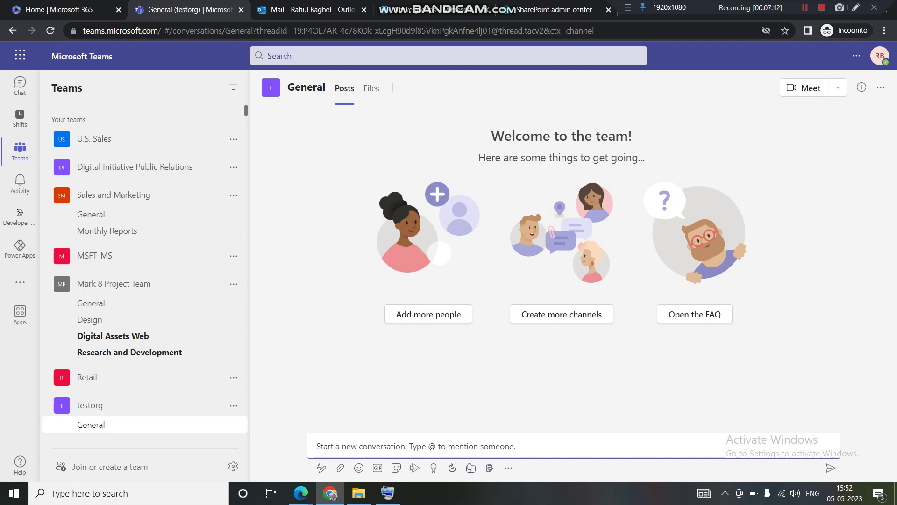
type("hi")
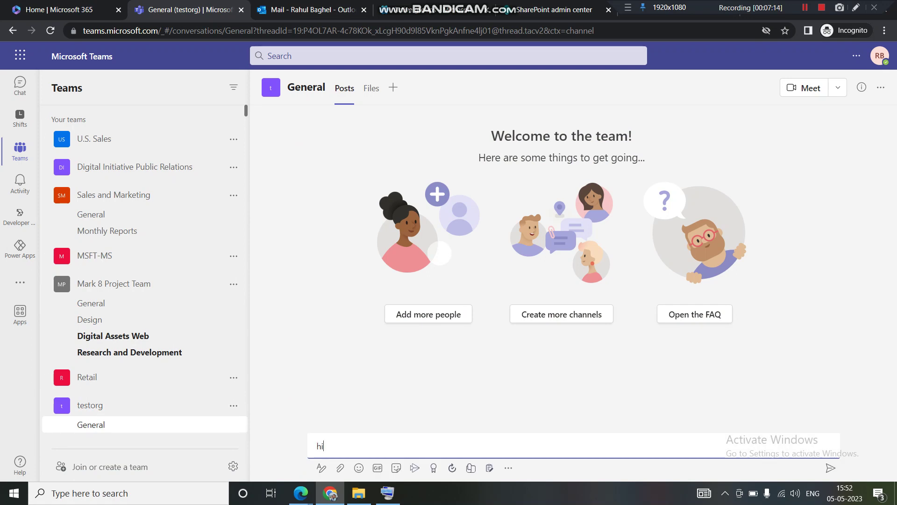
key("Return")
key("alt+shift+c")
type("@ra")
key("Return")
type("- hi")
key("Return")
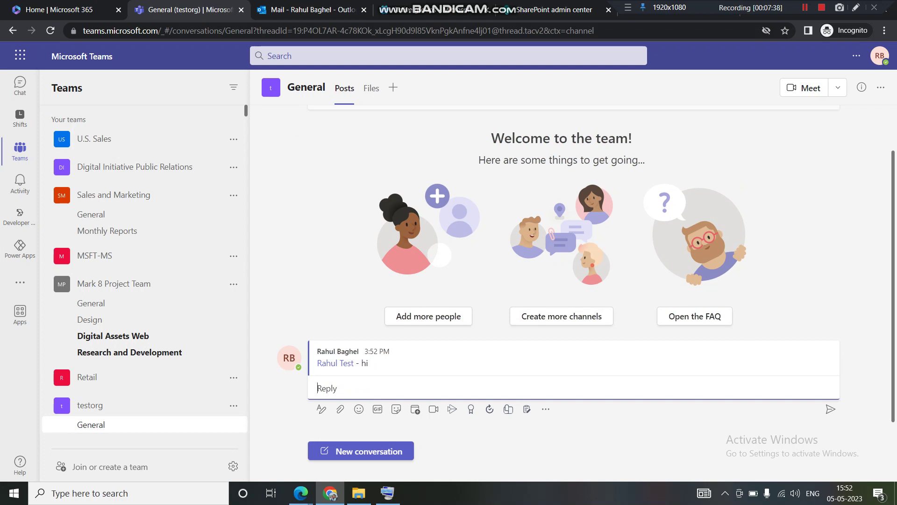
- Open the testorg group mailbox in Outlook and read its 'The new testorg group is ready' message
left_click(90, 405)
left_click(306, 9)
scroll(107, 300, "down", 1)
left_click(89, 342)
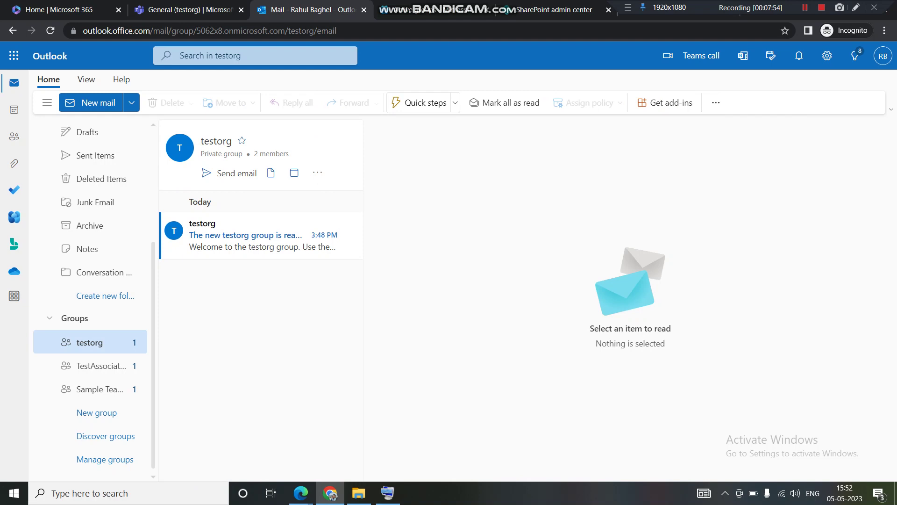
left_click(258, 235)
key("ctrl+Tab")
- Refresh the testorg details twice until it shows as a private team, then select its primary email address
left_click(860, 84)
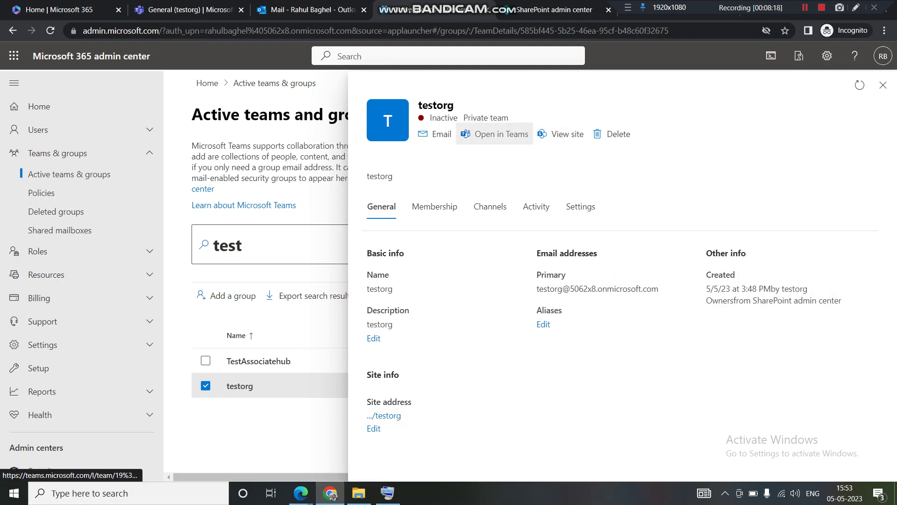
left_click(860, 85)
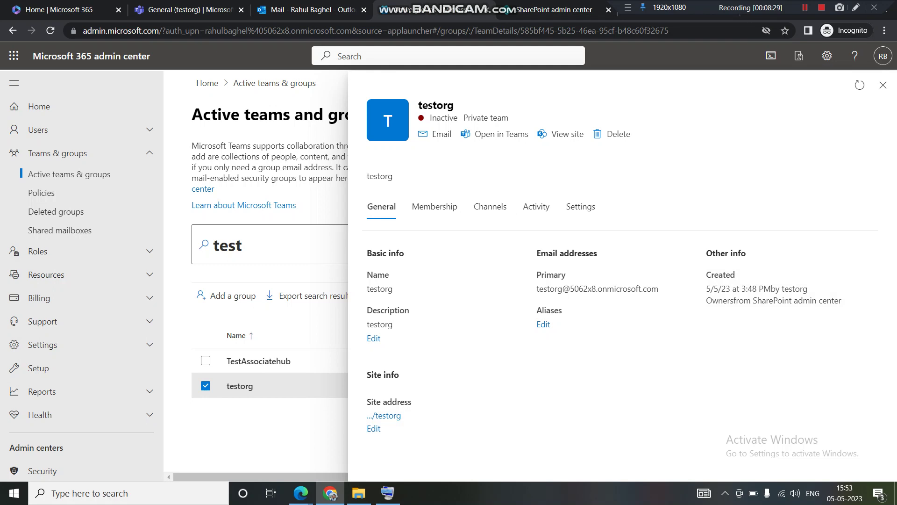
triple_click(614, 289)
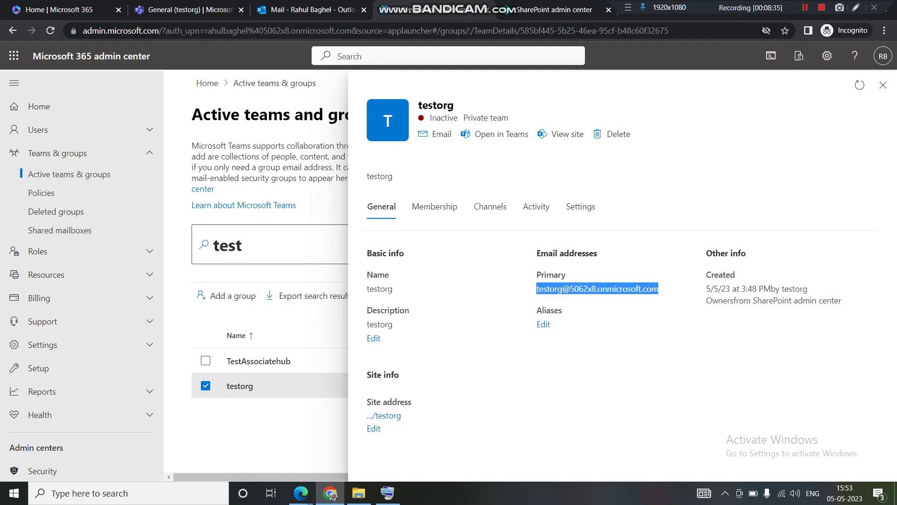